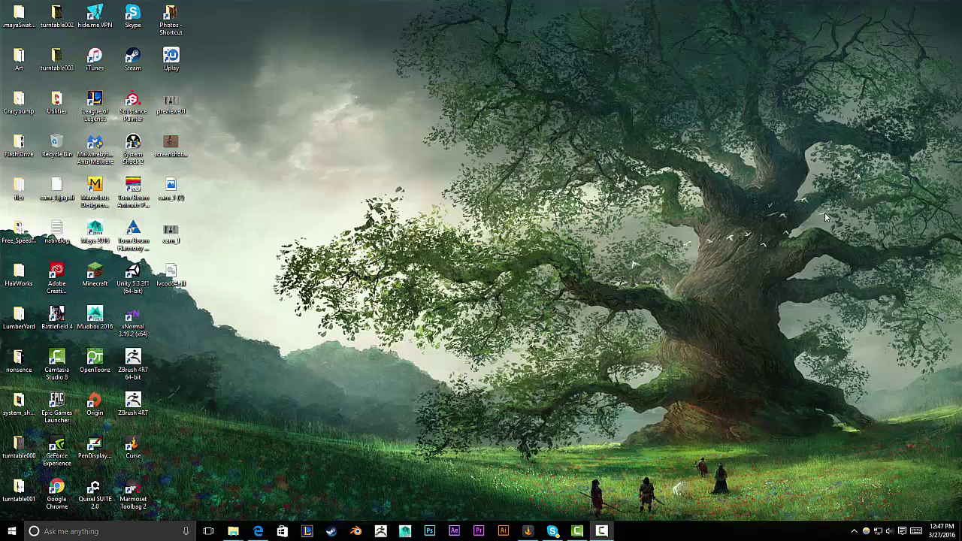
- Launch OpenToonz from the desktop and dismiss its 'has stopped working' crash report
double_click(95, 363)
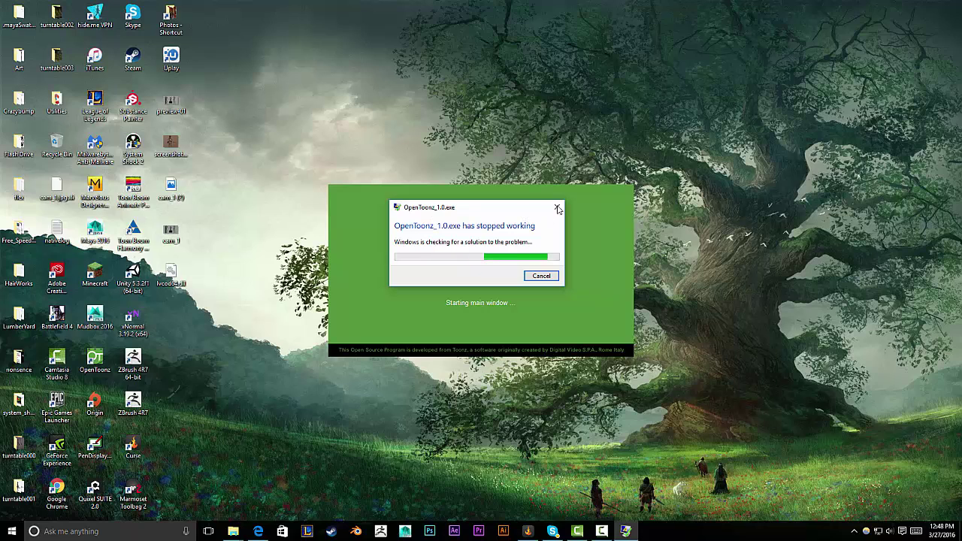
click(557, 208)
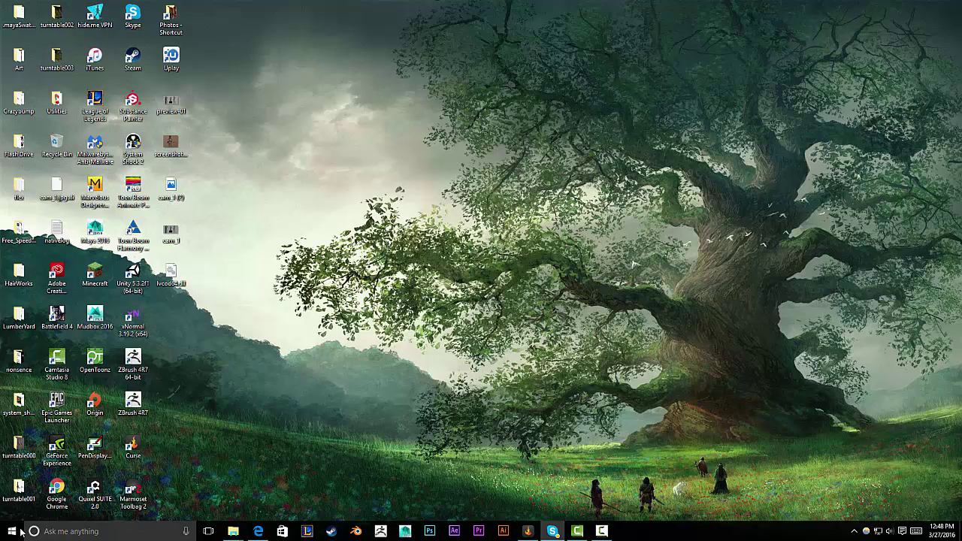
- Close the open layouts folder window from the taskbar preview
mouse_move(233, 531)
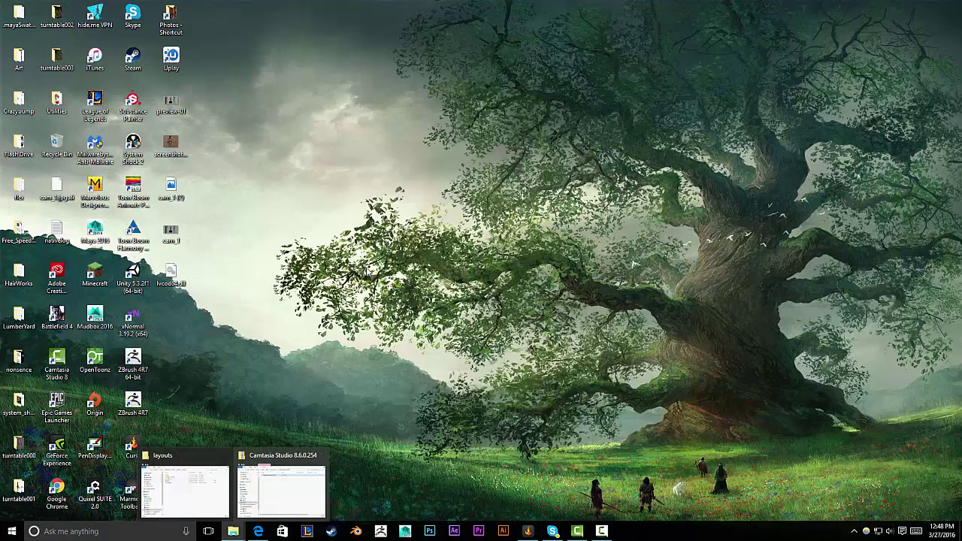
click(322, 459)
click(273, 450)
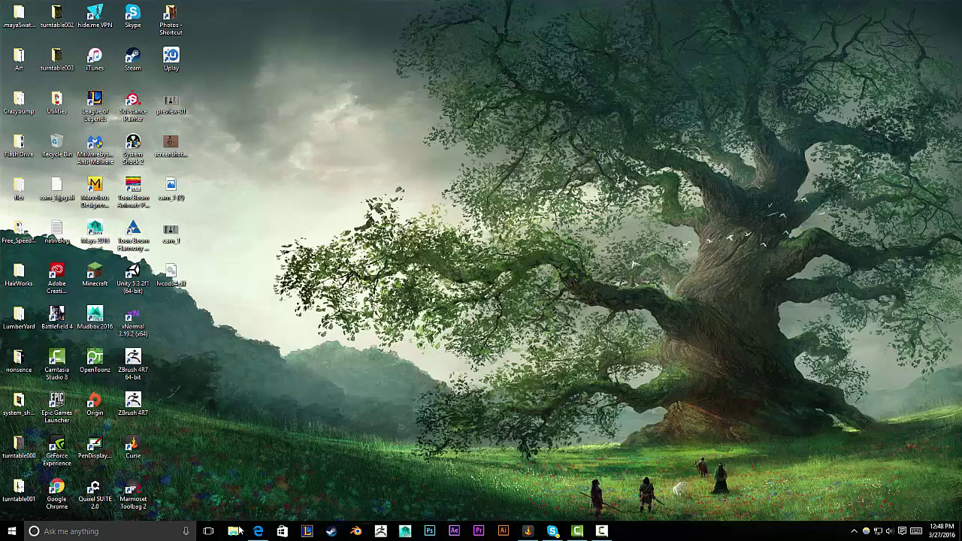
- Search Quick access in the new Explorer window for lvcod64.dll
drag(451, 54, 508, 96)
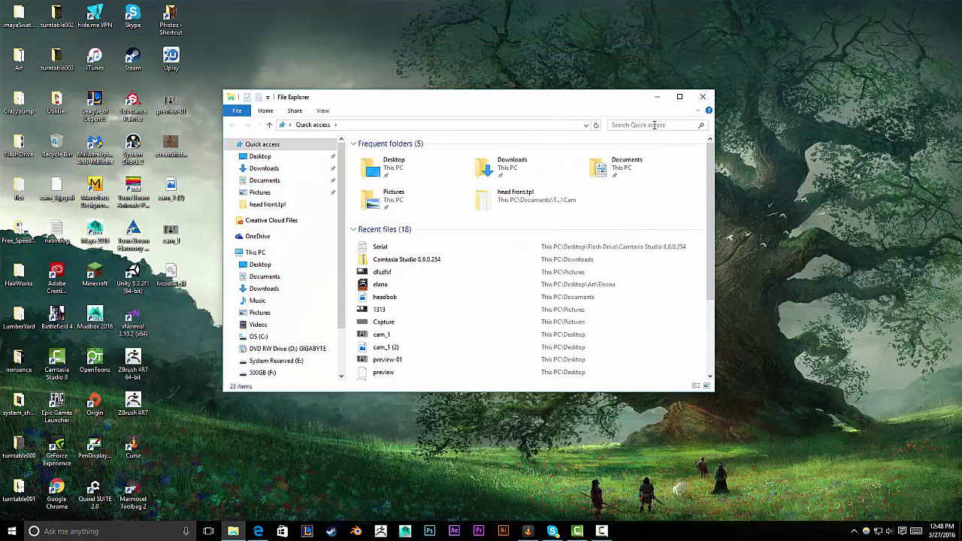
click(654, 125)
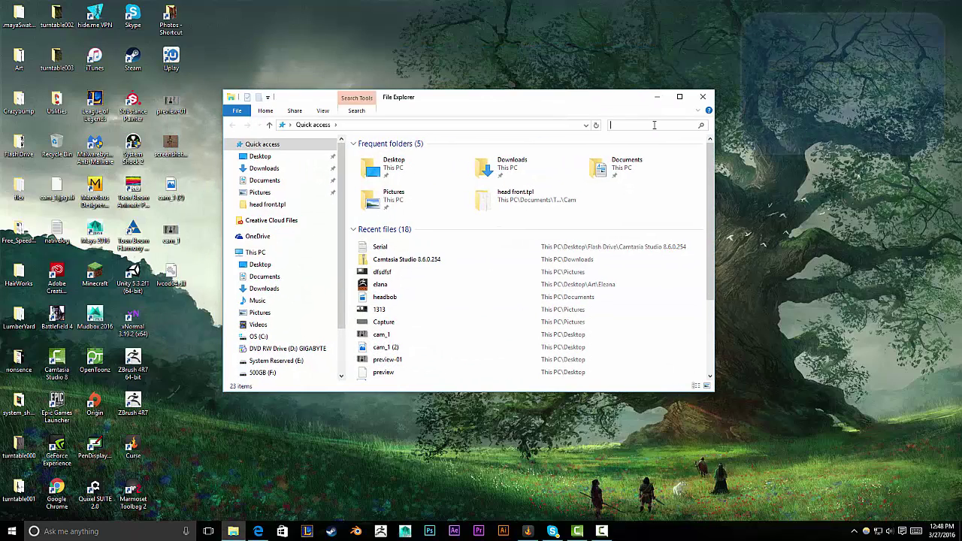
text(lv)
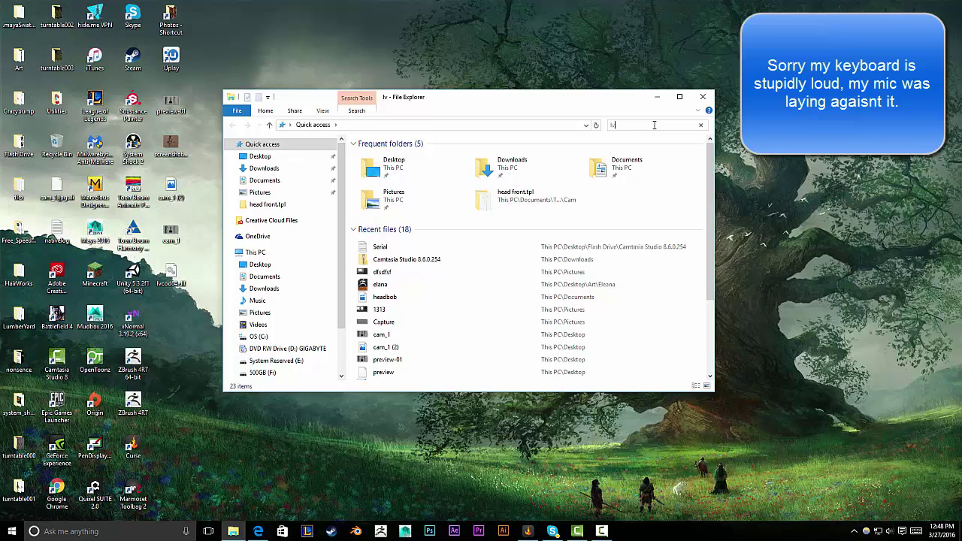
text(cod)
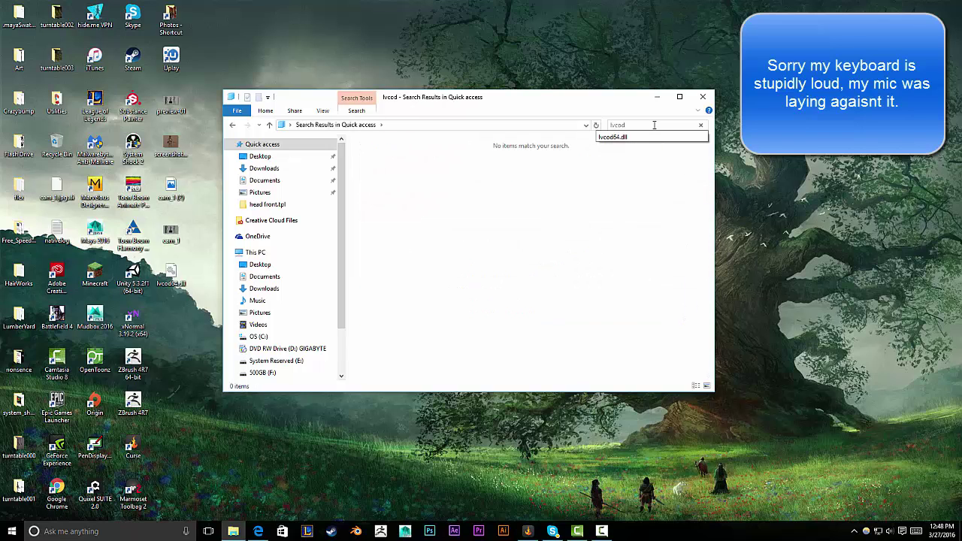
text(.dll)
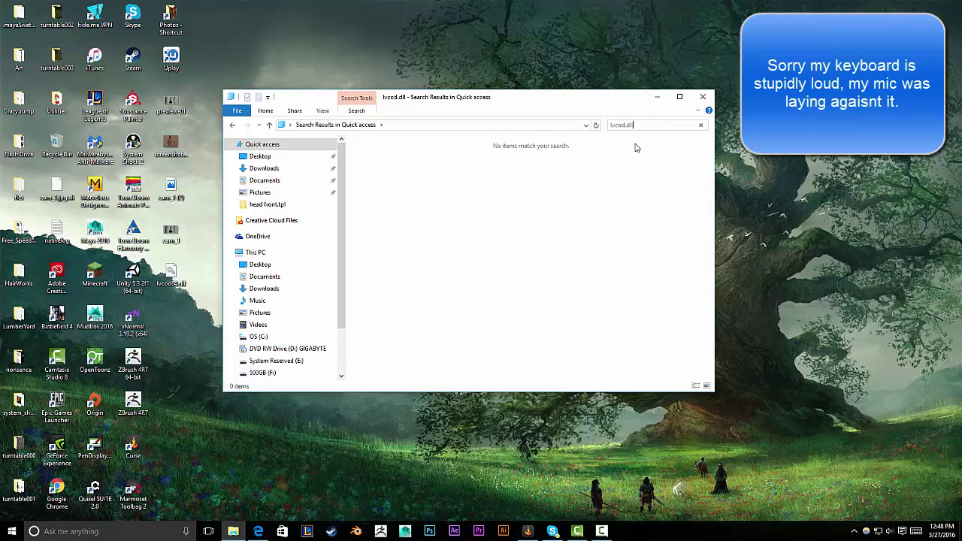
key(Left)
key(Left)
key(Left)
key(Left)
text(64)
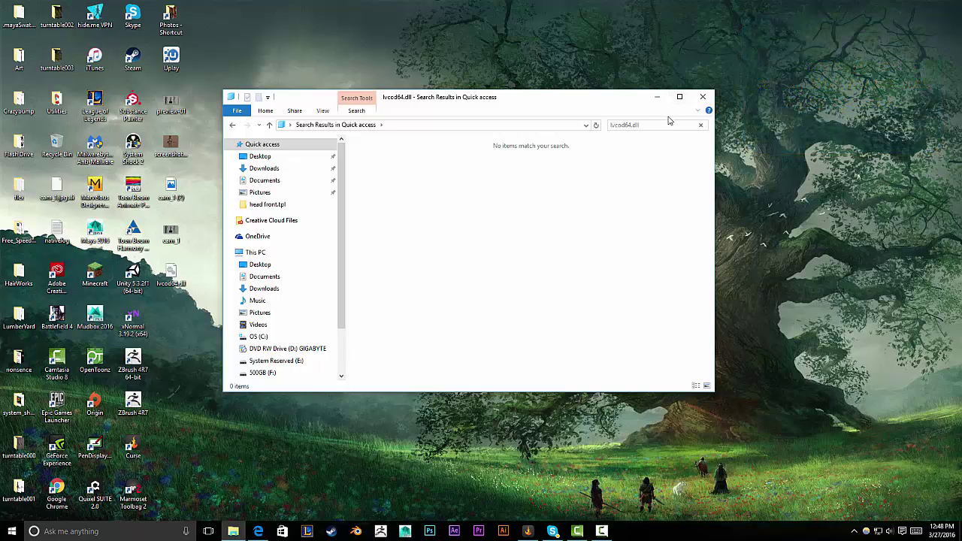
drag(589, 103, 658, 104)
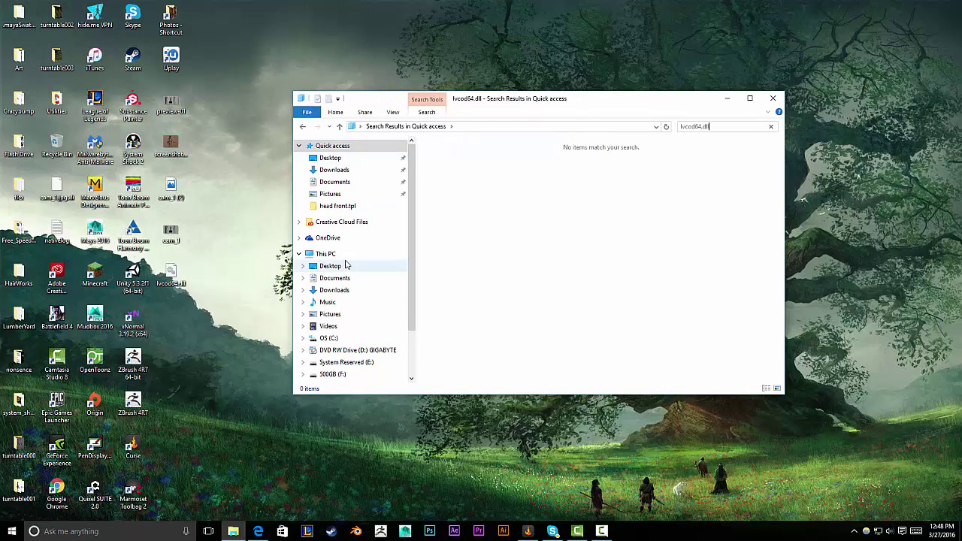
- Search all of This PC for lvcod64.dll, then close the results window while it runs
click(324, 254)
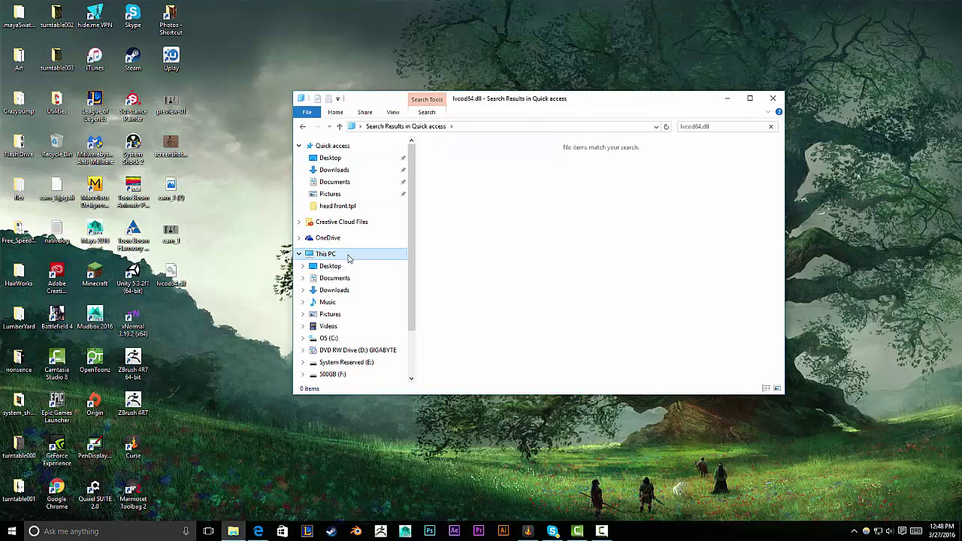
click(735, 125)
text(lv)
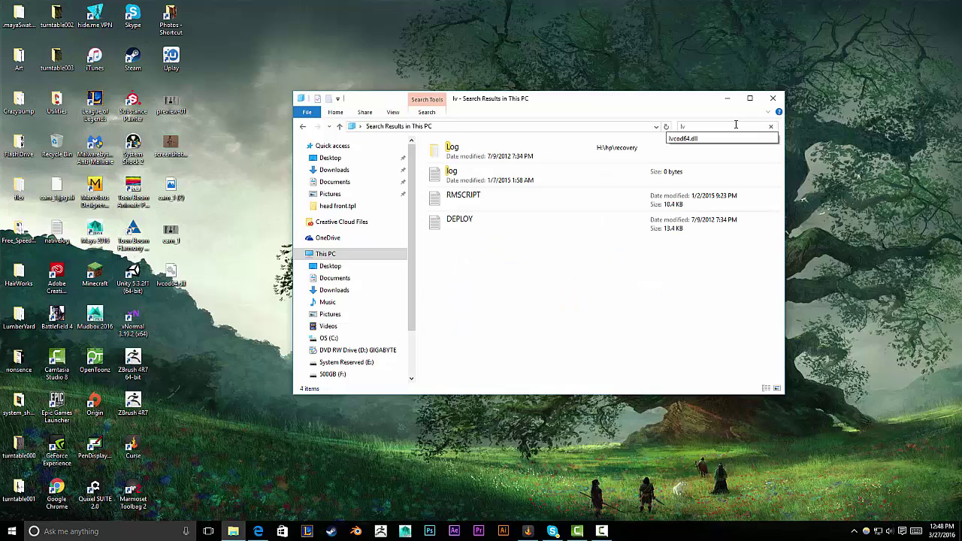
text(cod.)
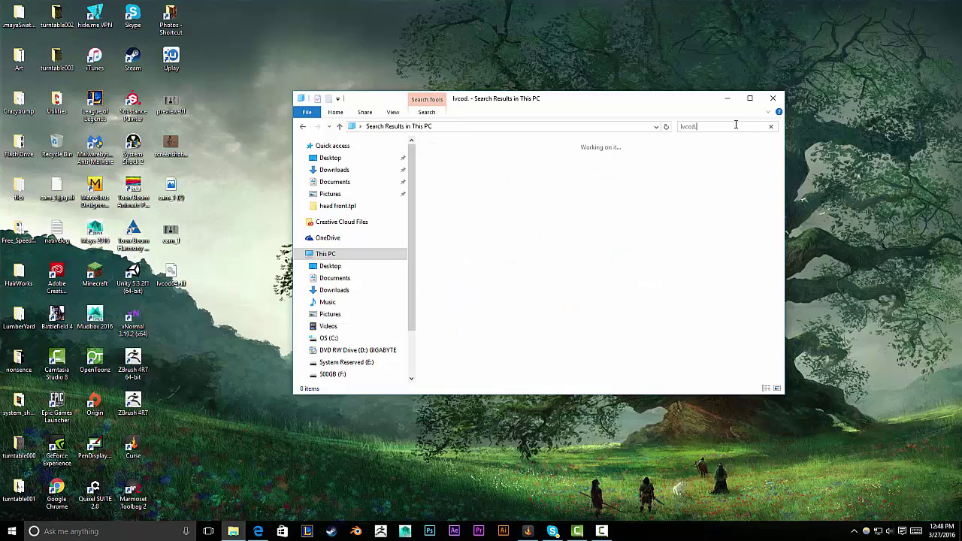
key(BackSpace)
text(6)
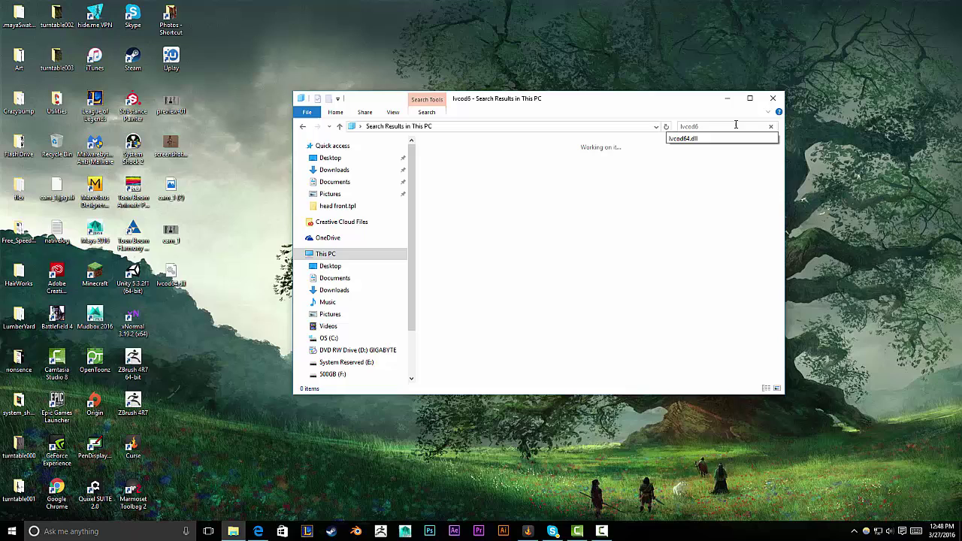
text(4.dll)
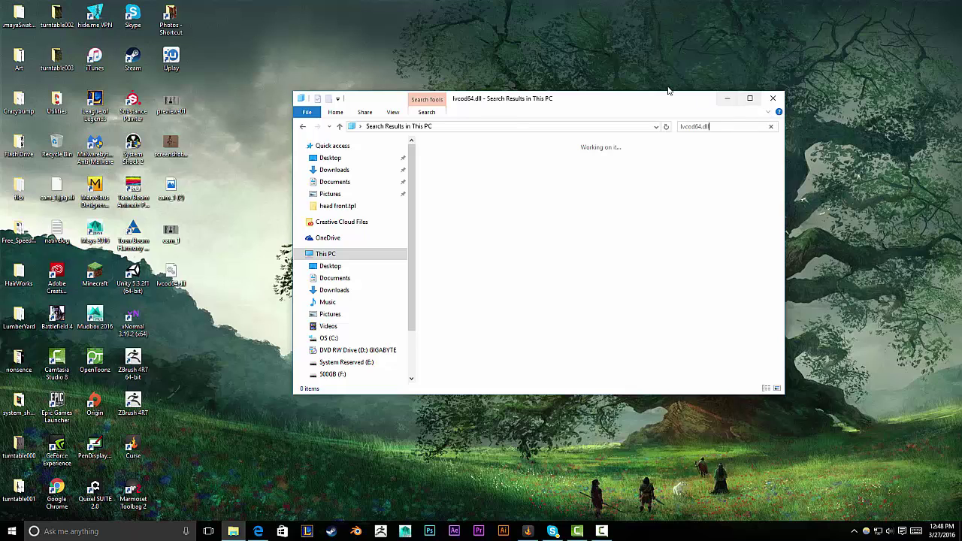
drag(668, 99, 668, 94)
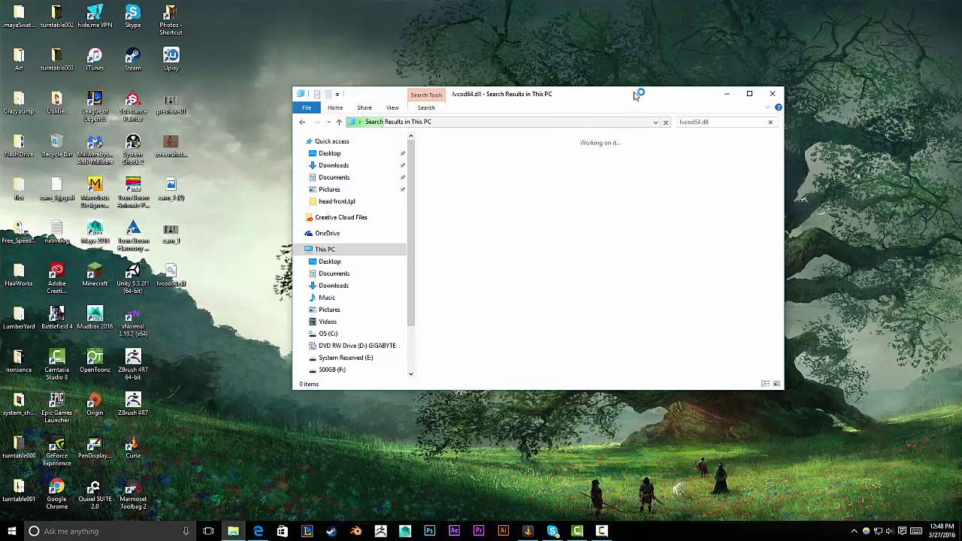
drag(644, 96, 640, 98)
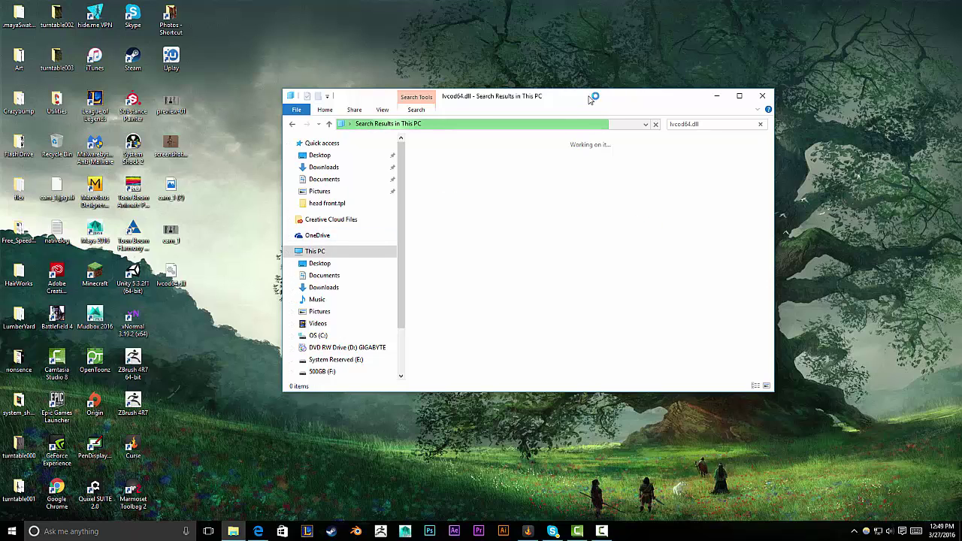
drag(593, 94, 589, 93)
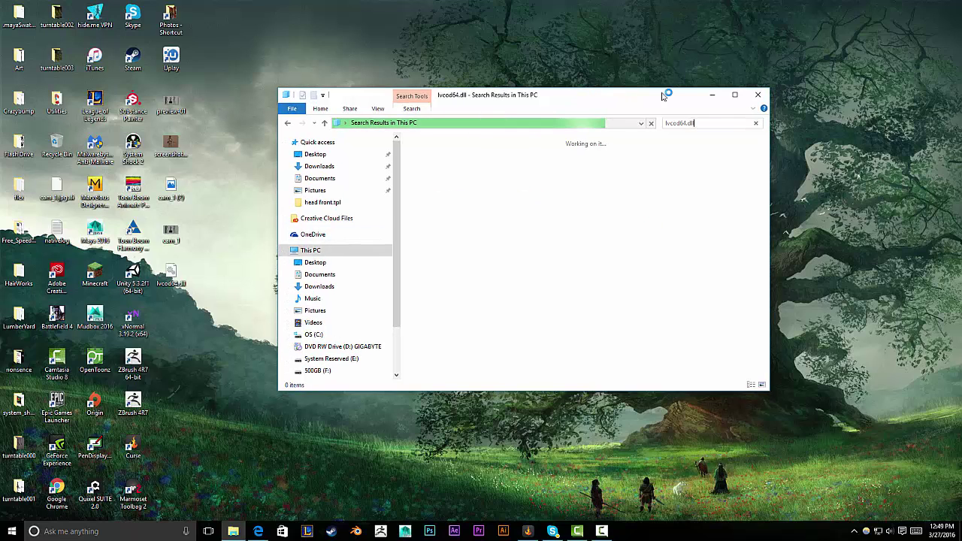
click(754, 96)
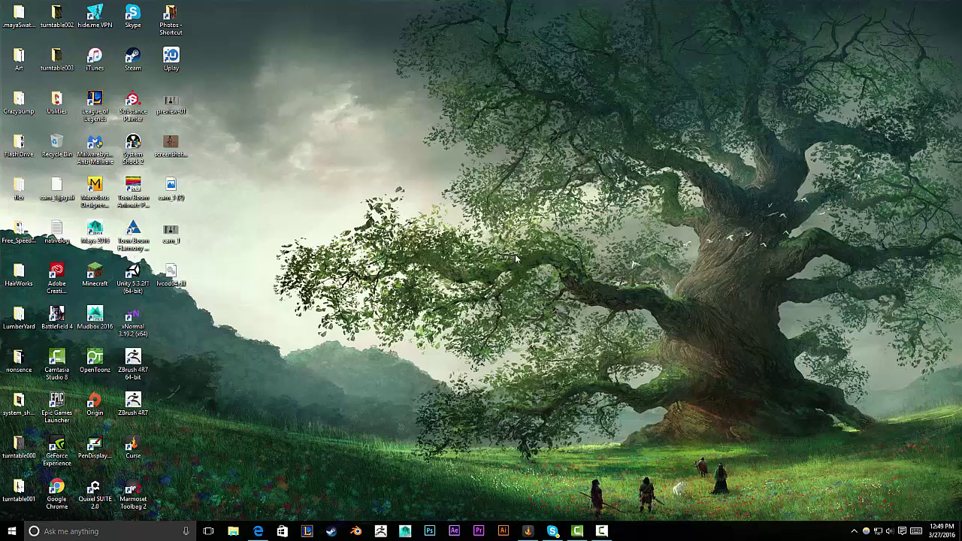
- Open C:\OpenToonz 1.0 stuff\profiles\layouts in a new, taller Explorer window
click(234, 532)
drag(481, 87, 388, 88)
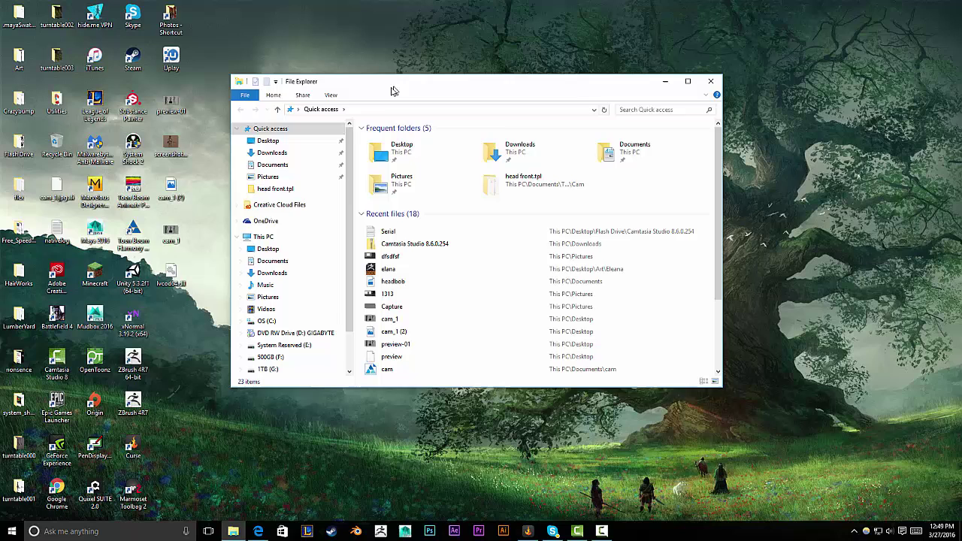
click(268, 239)
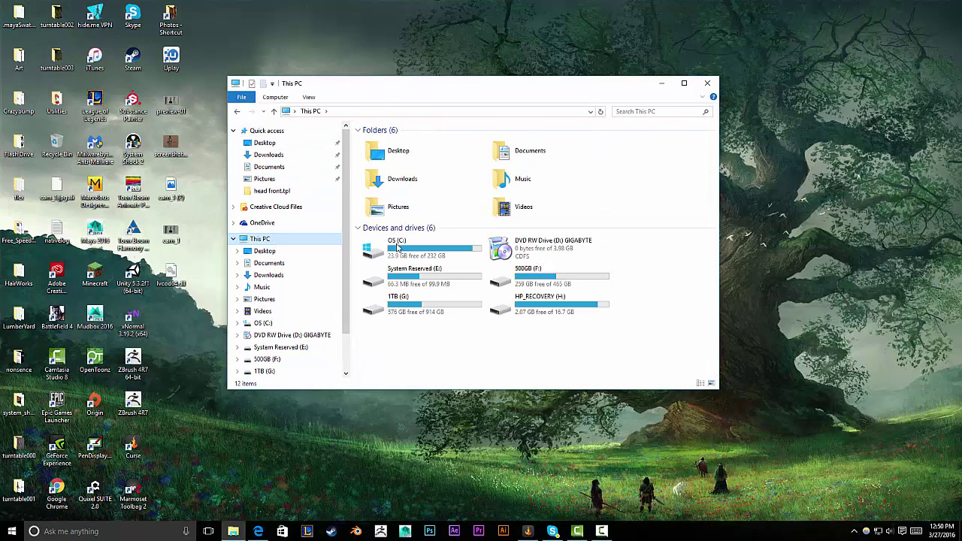
double_click(397, 248)
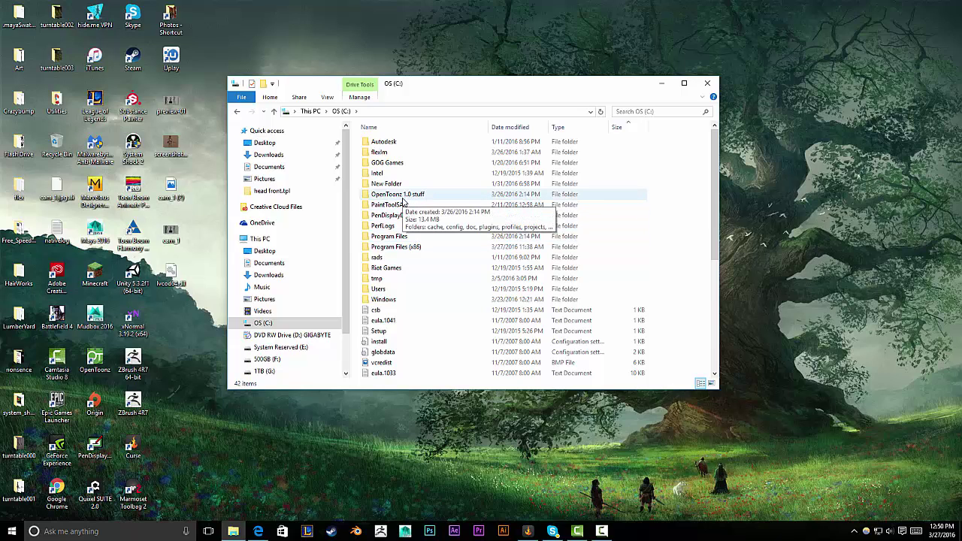
double_click(403, 197)
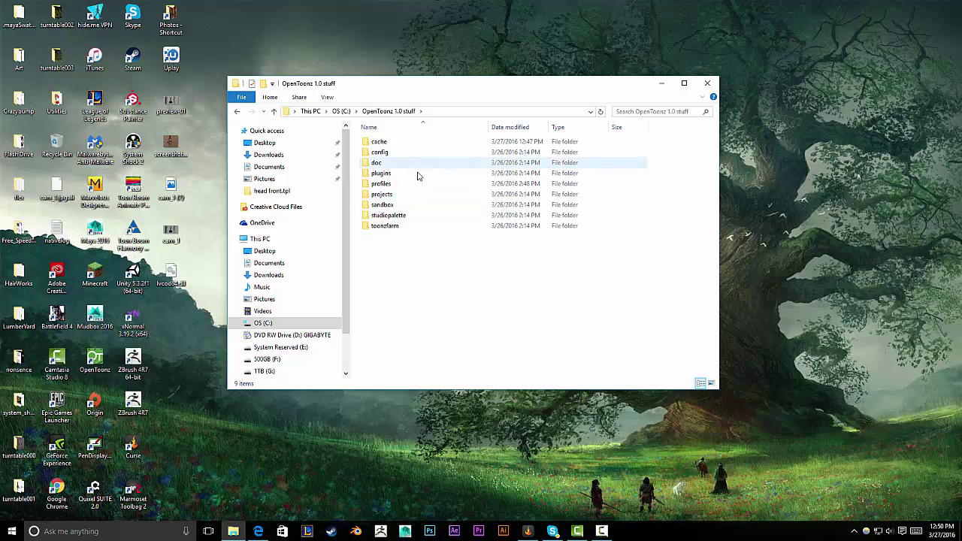
double_click(406, 184)
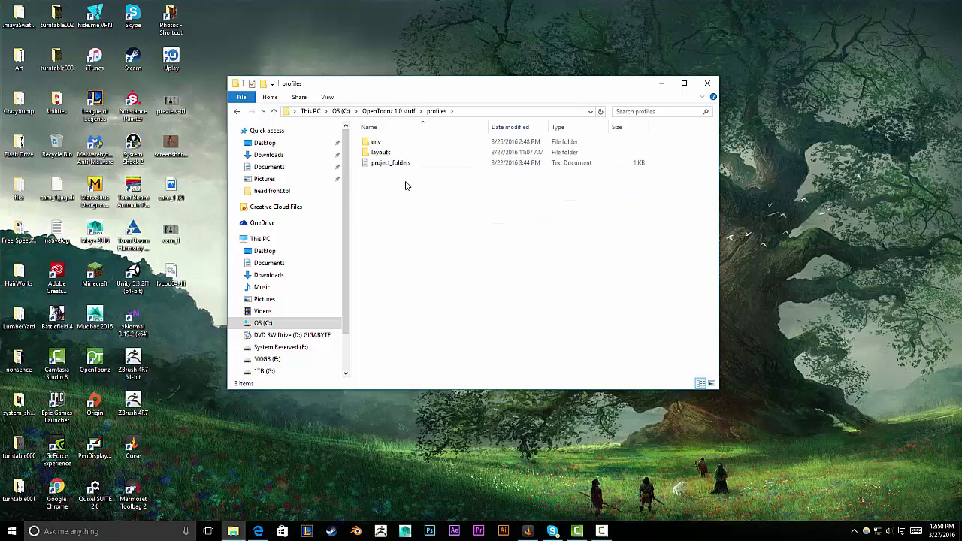
double_click(397, 153)
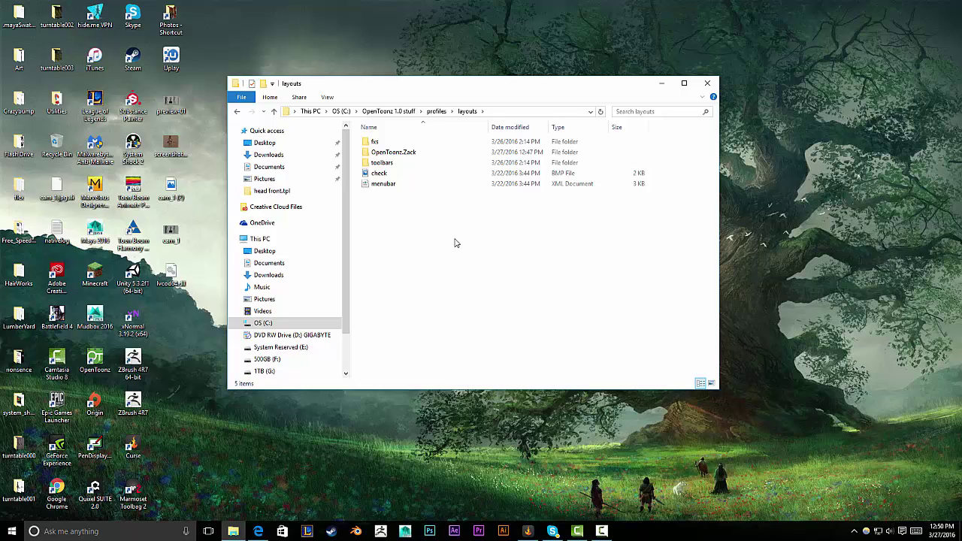
- Delete the OpenToonz.Zack folder from layouts and close the Explorer window
click(423, 158)
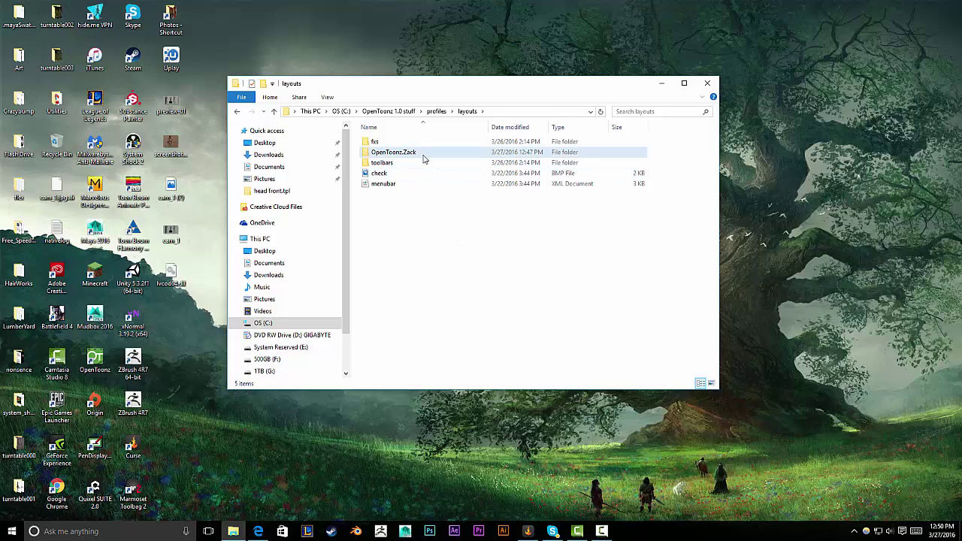
click(423, 156)
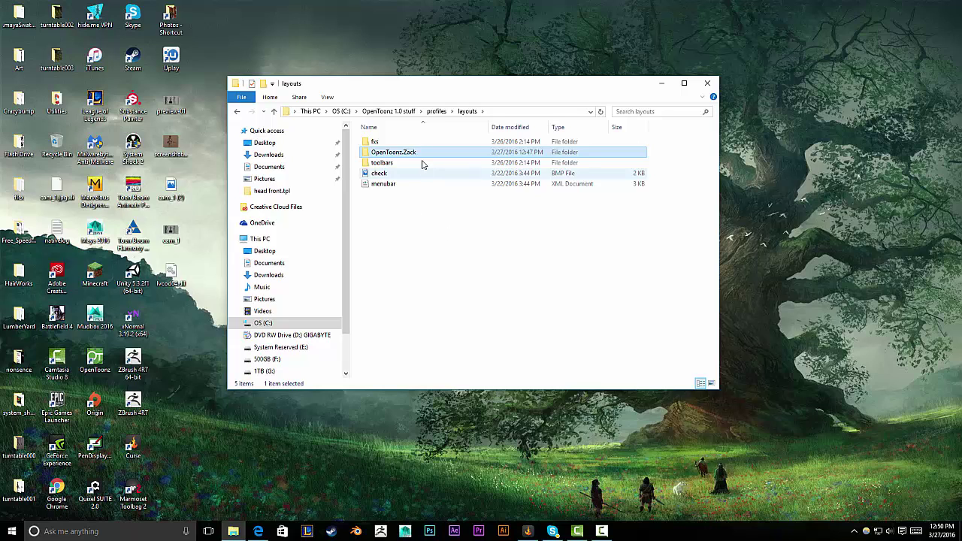
key(Delete)
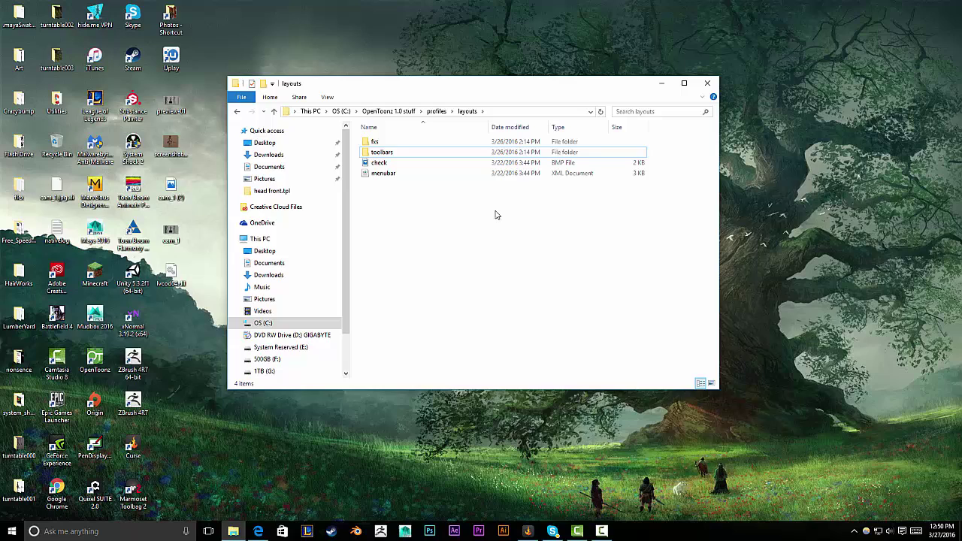
drag(494, 215, 469, 134)
click(466, 225)
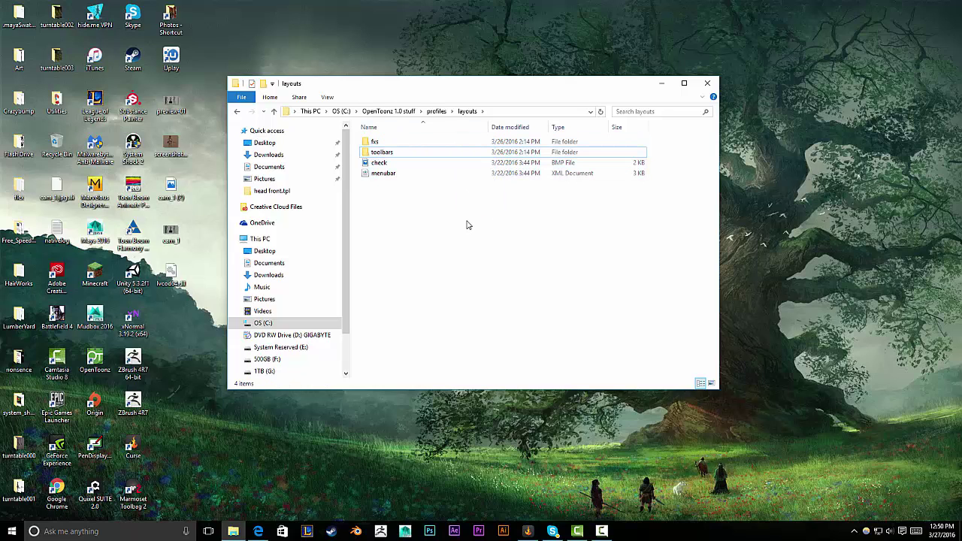
click(709, 88)
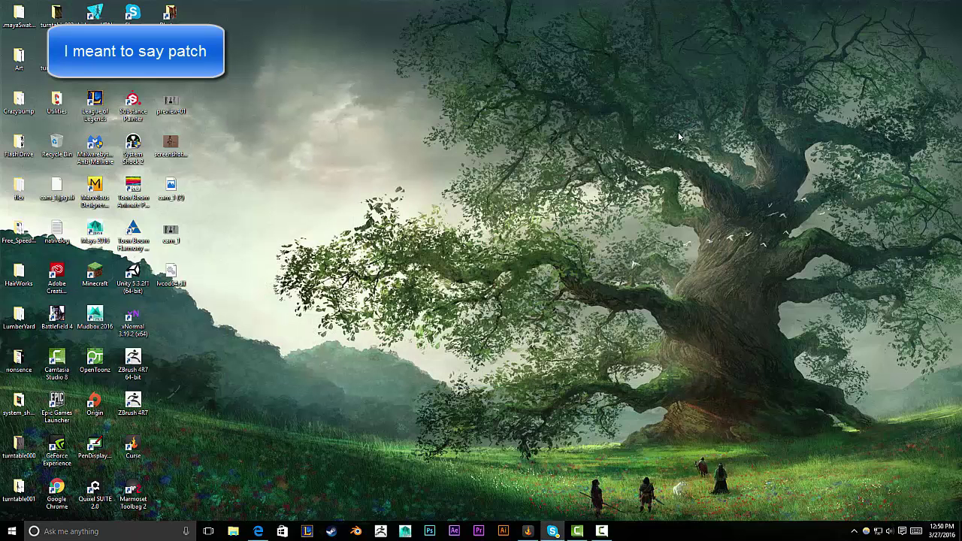
- Relaunch OpenToonz 1.0, then move its window up-left and make it taller
double_click(109, 373)
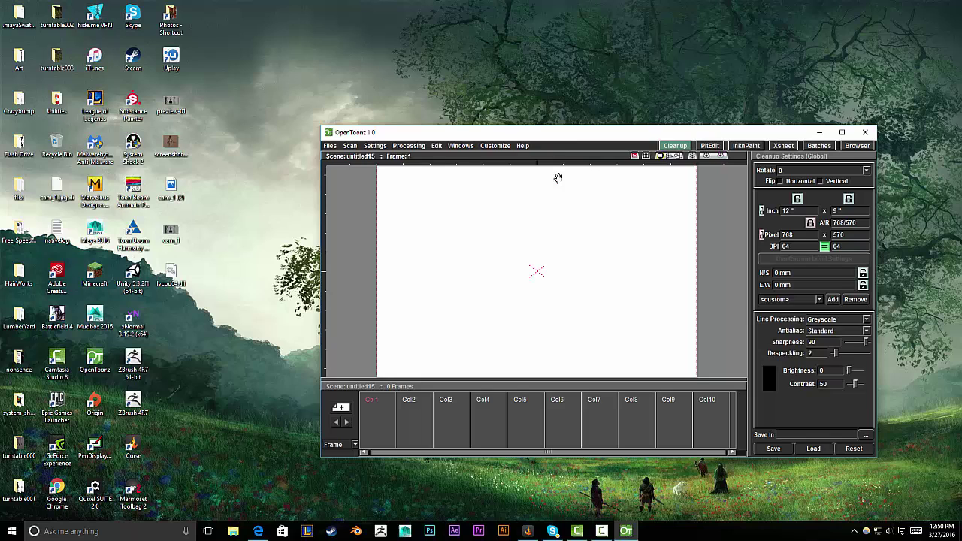
drag(563, 135, 464, 116)
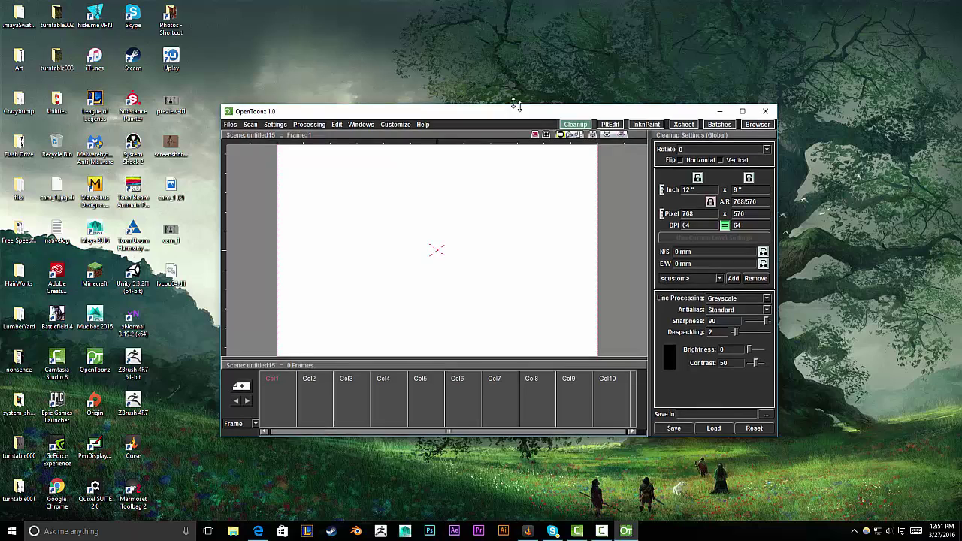
drag(516, 107, 516, 77)
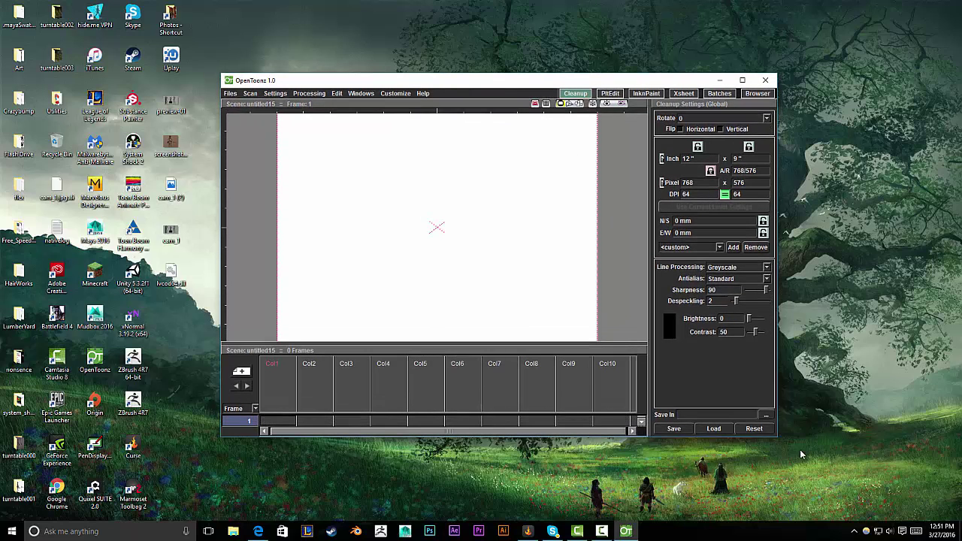